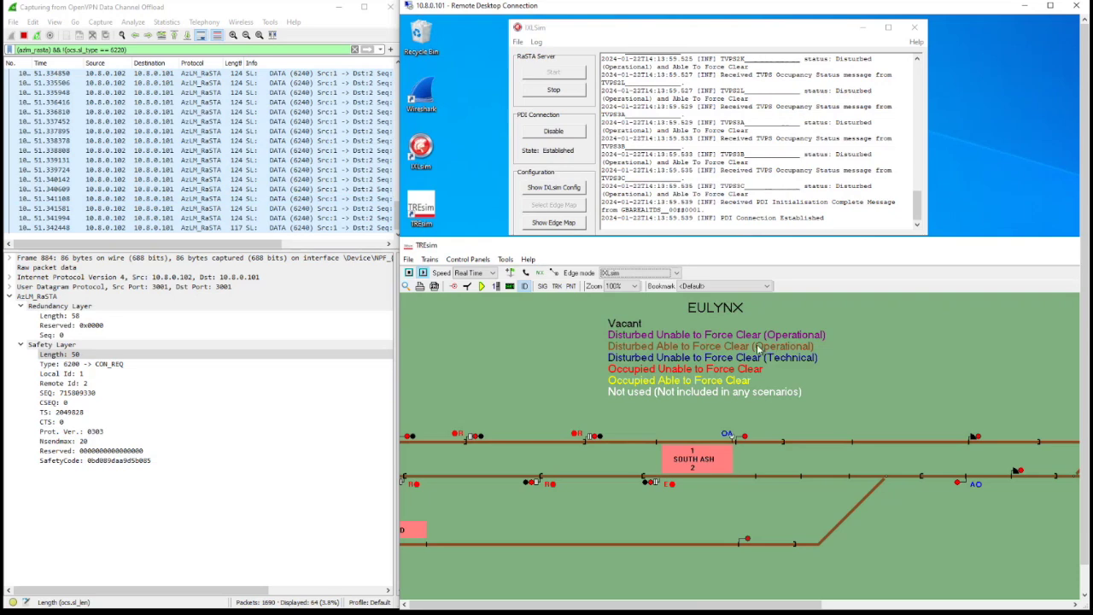
Step: Select the filtered RaSTA packet and view its SCI-TDS PDI-Init End of block details
{"action": "left_click", "coordinate": [193, 228]}
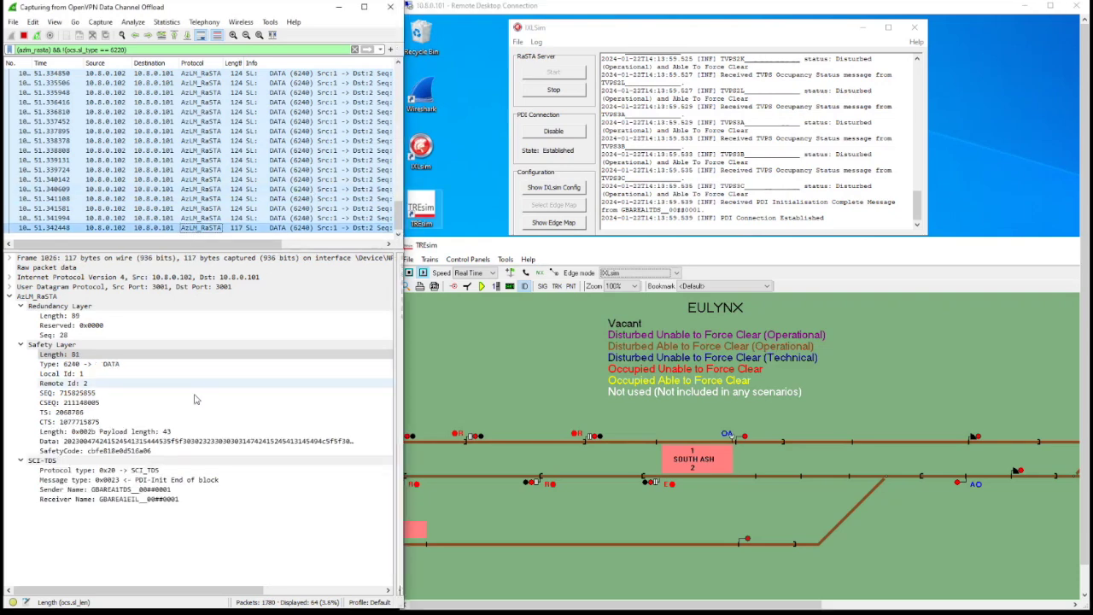
{"action": "left_click", "coordinate": [170, 208]}
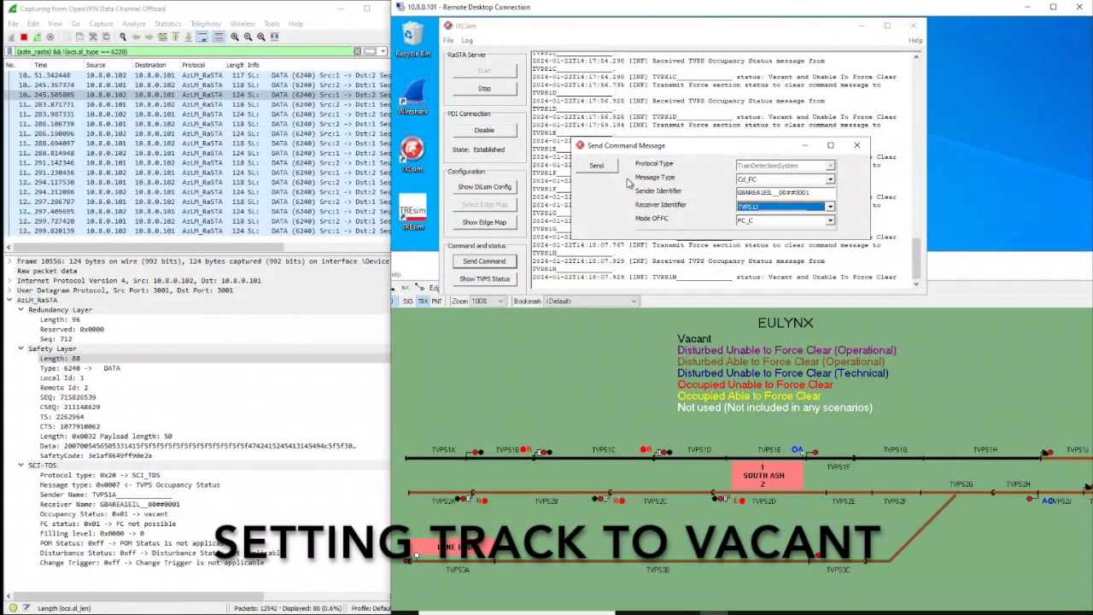
Step: Send FC_C force-clear commands to TVPS1J, TVPS1K, TVPS2A and TVPS2B
{"action": "left_click", "coordinate": [596, 165]}
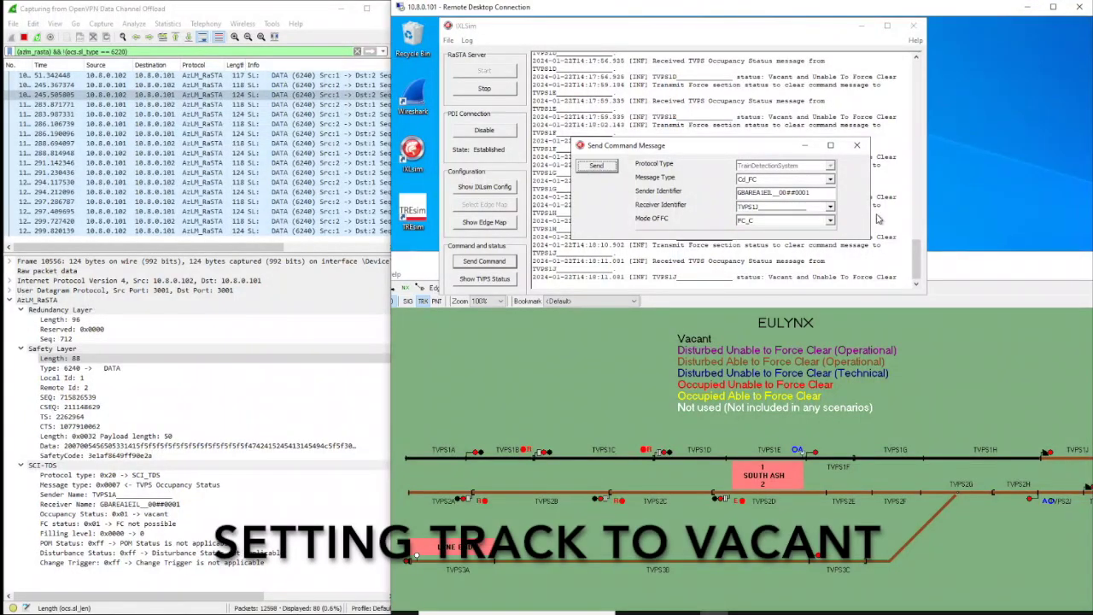
{"action": "left_click", "coordinate": [829, 206]}
{"action": "left_click", "coordinate": [781, 216]}
{"action": "left_click", "coordinate": [596, 166]}
{"action": "left_click", "coordinate": [829, 206]}
{"action": "left_click", "coordinate": [781, 224]}
{"action": "left_click", "coordinate": [596, 165]}
{"action": "left_click", "coordinate": [829, 208]}
{"action": "left_click", "coordinate": [781, 223]}
{"action": "left_click", "coordinate": [596, 166]}
Step: Send FC_C force-clear commands to TVPS2C, TVPS2D, TVPS2E and TVPS2F
{"action": "left_click", "coordinate": [829, 206]}
{"action": "left_click", "coordinate": [781, 223]}
{"action": "left_click", "coordinate": [596, 165]}
{"action": "left_click", "coordinate": [829, 206]}
{"action": "left_click", "coordinate": [781, 223]}
{"action": "left_click", "coordinate": [596, 166]}
{"action": "left_click", "coordinate": [829, 206]}
{"action": "left_click", "coordinate": [782, 224]}
{"action": "left_click", "coordinate": [596, 165]}
{"action": "left_click", "coordinate": [829, 206]}
{"action": "left_click", "coordinate": [781, 223]}
{"action": "left_click", "coordinate": [596, 166]}
Step: Send FC_C force-clear commands to TVPS2G, the next section, TVPS2J and TVPS2K
{"action": "left_click", "coordinate": [829, 206]}
{"action": "left_click", "coordinate": [781, 223]}
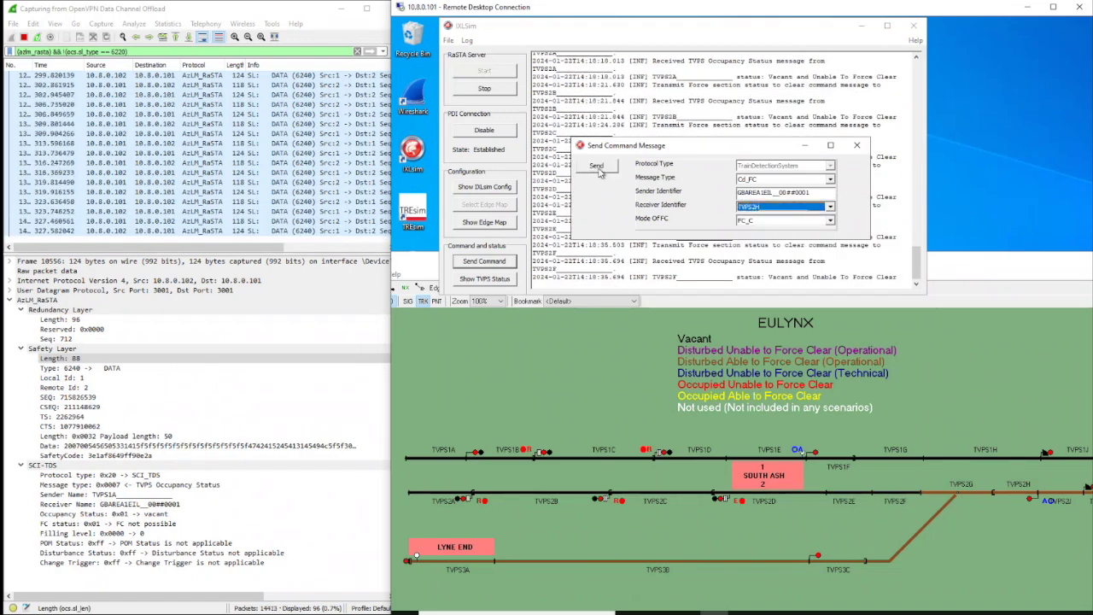
{"action": "left_click", "coordinate": [596, 165]}
{"action": "left_click", "coordinate": [829, 205]}
{"action": "left_click", "coordinate": [595, 166]}
{"action": "left_click", "coordinate": [829, 205]}
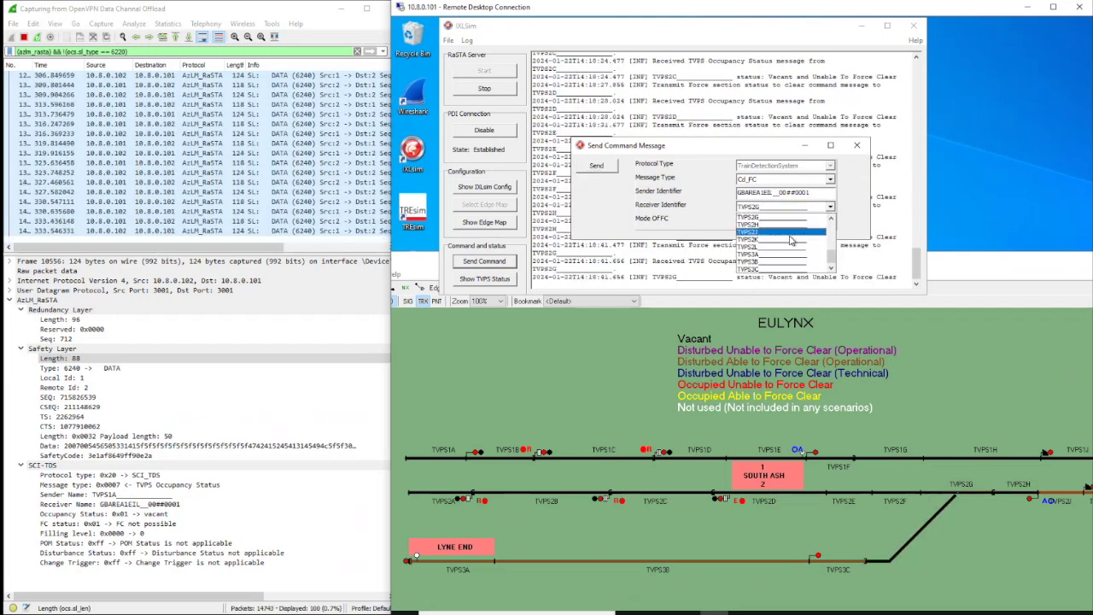
{"action": "left_click", "coordinate": [781, 223]}
{"action": "left_click", "coordinate": [596, 166]}
{"action": "left_click", "coordinate": [829, 206]}
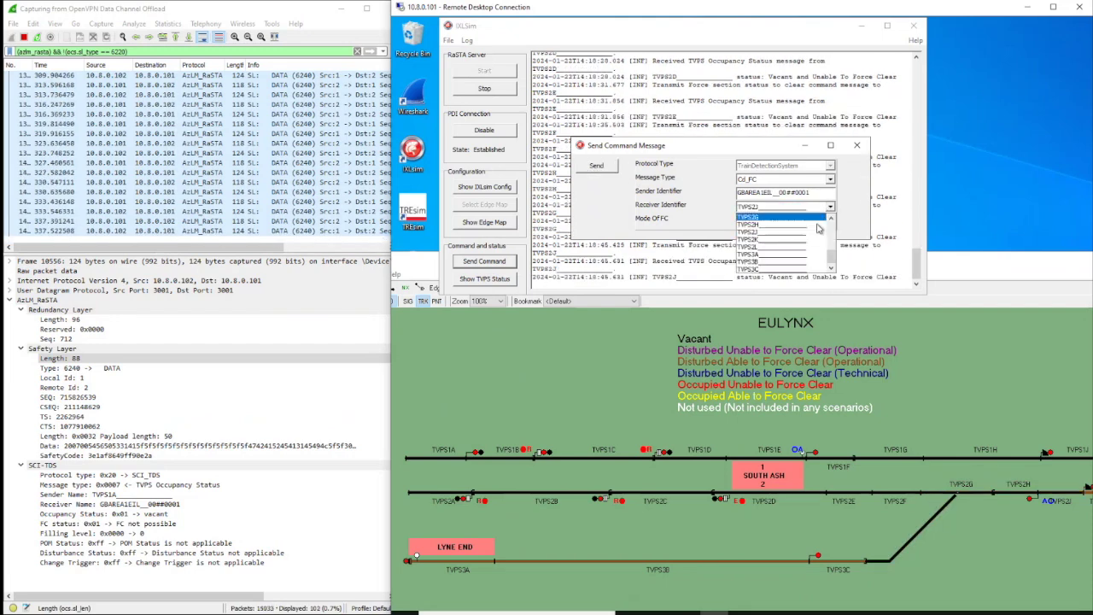
{"action": "left_click", "coordinate": [781, 239]}
{"action": "left_click", "coordinate": [596, 166]}
Step: Send FC_C force-clear commands to TVPS2L, TVPS3A, TVPS3B and TVPS3C, then review the log
{"action": "left_click", "coordinate": [829, 206]}
{"action": "left_click", "coordinate": [781, 246]}
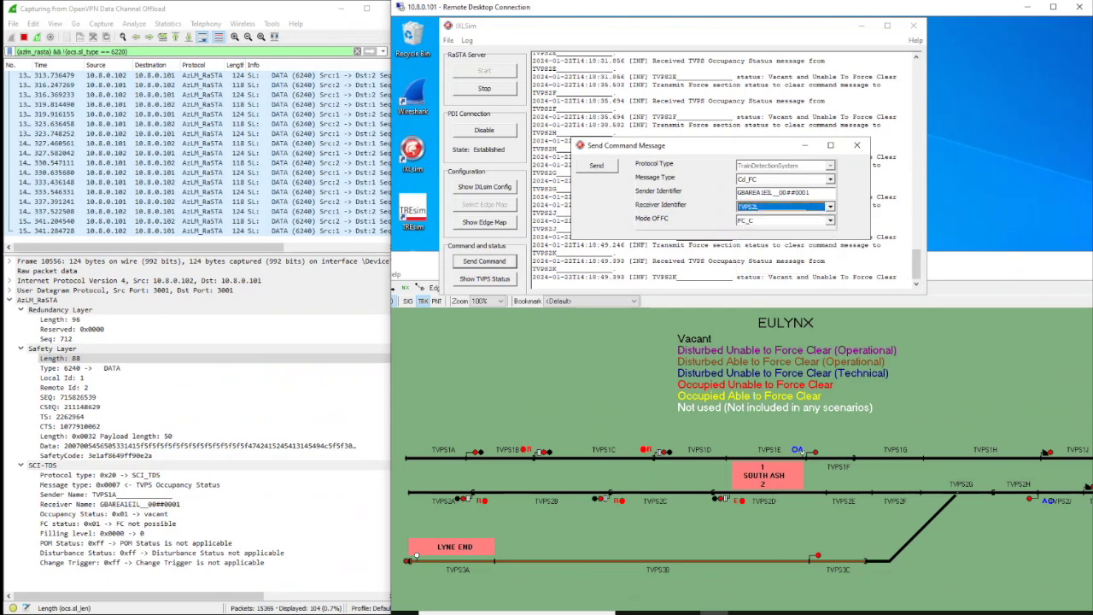
{"action": "left_click", "coordinate": [596, 166]}
{"action": "left_click", "coordinate": [829, 205]}
{"action": "left_click", "coordinate": [781, 254]}
{"action": "left_click", "coordinate": [596, 166]}
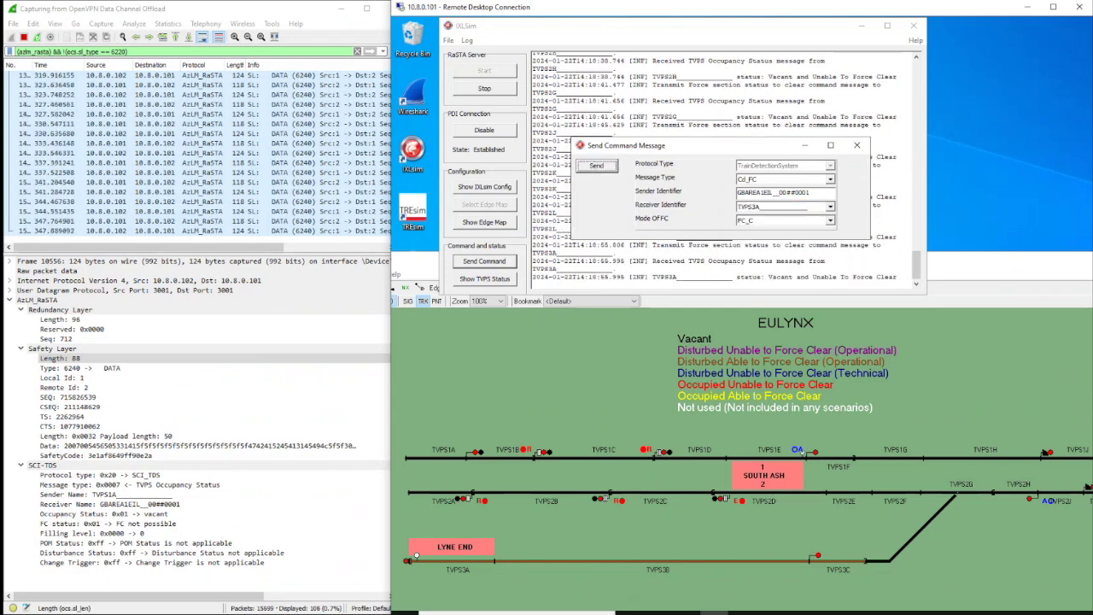
{"action": "left_click", "coordinate": [829, 206]}
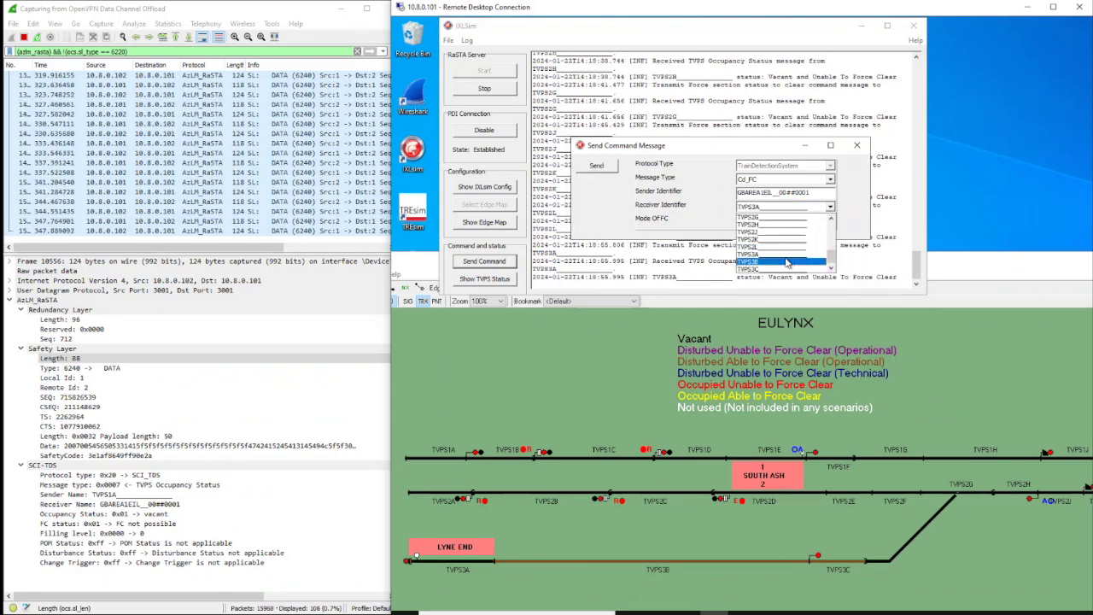
{"action": "left_click", "coordinate": [781, 261]}
{"action": "left_click", "coordinate": [596, 166]}
{"action": "left_click", "coordinate": [829, 205]}
{"action": "left_click", "coordinate": [781, 269]}
{"action": "left_click", "coordinate": [596, 166]}
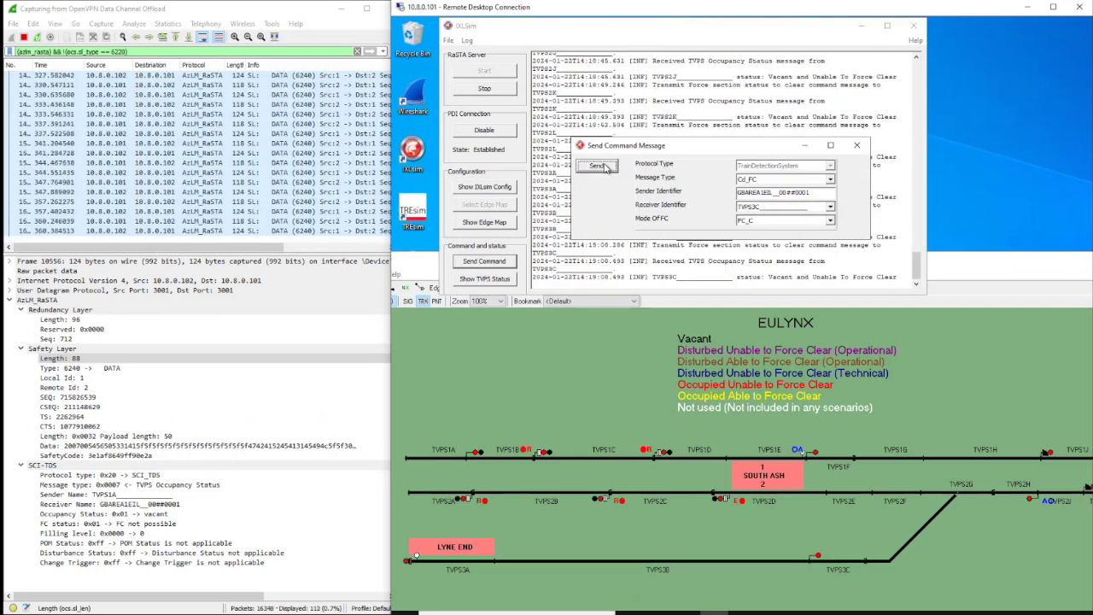
{"action": "left_click_drag", "start_coordinate": [841, 147], "coordinate": [836, 114]}
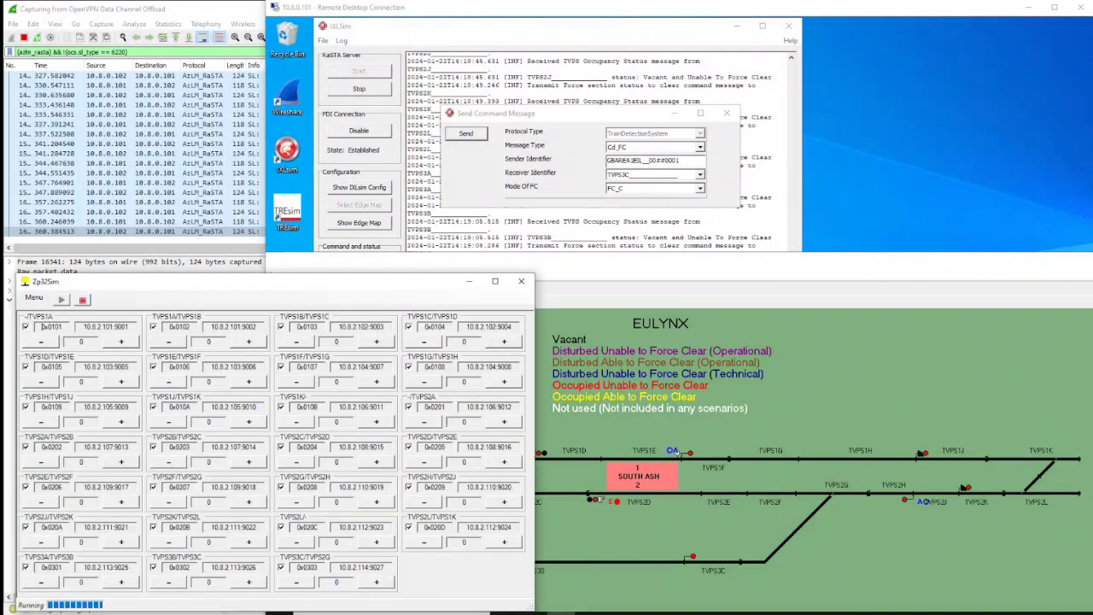
Step: Count one axle into TVPS1A and inspect the resulting Occupancy Status packet in Wireshark
{"action": "left_click_drag", "start_coordinate": [171, 282], "coordinate": [182, 16]}
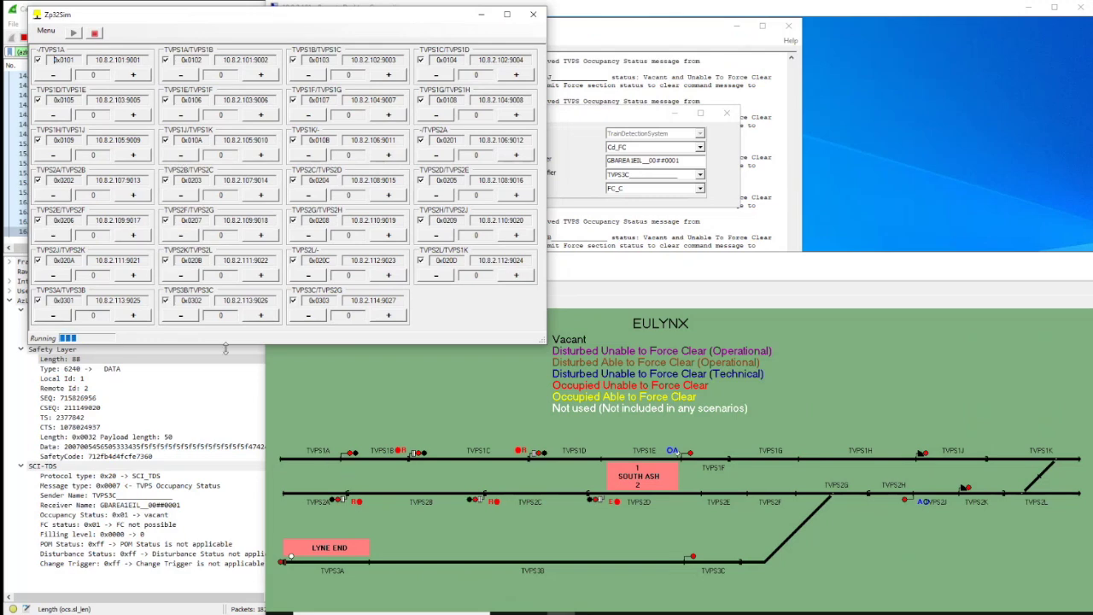
{"action": "left_click", "coordinate": [132, 75]}
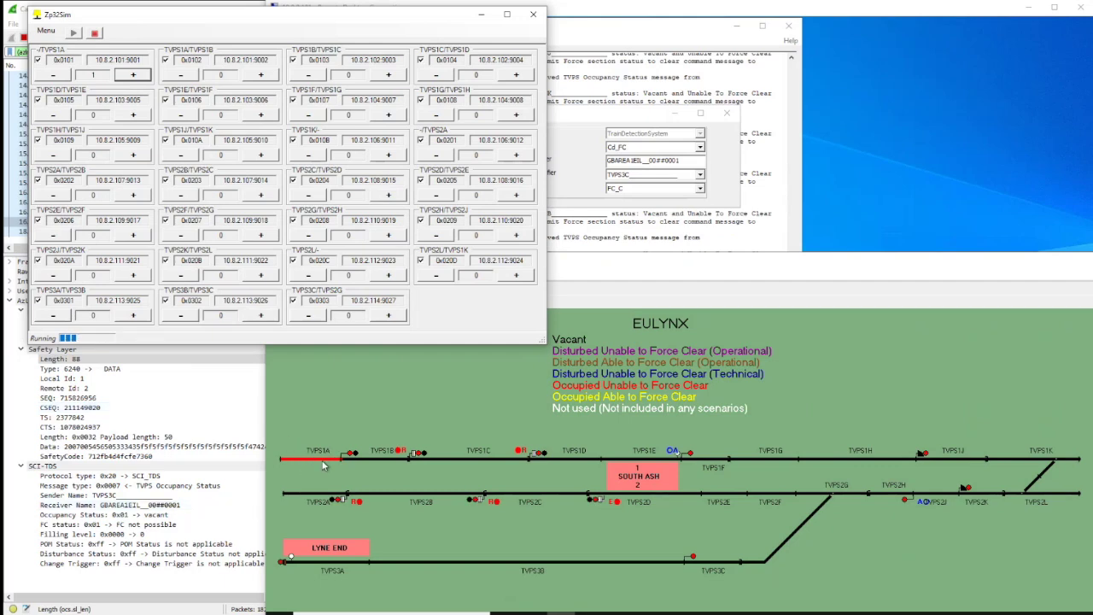
{"action": "left_click", "coordinate": [198, 416]}
{"action": "left_click", "coordinate": [163, 232]}
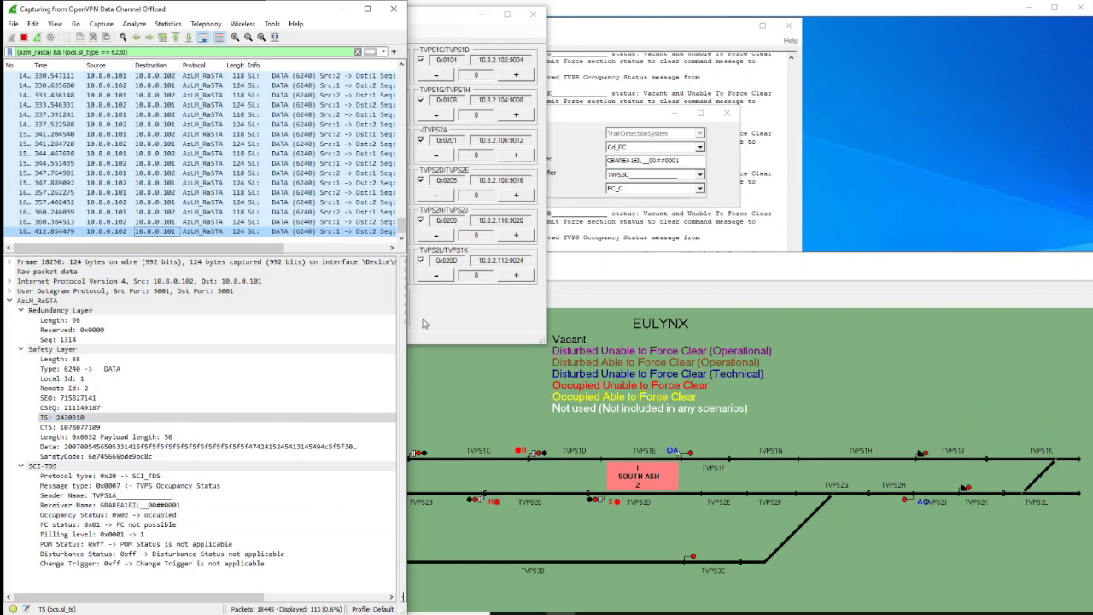
Step: Reposition Zp32Sim and advance the axle into TVPS1B, raising the TVPS1A/TVPS1B counter to 2
{"action": "left_click", "coordinate": [425, 323]}
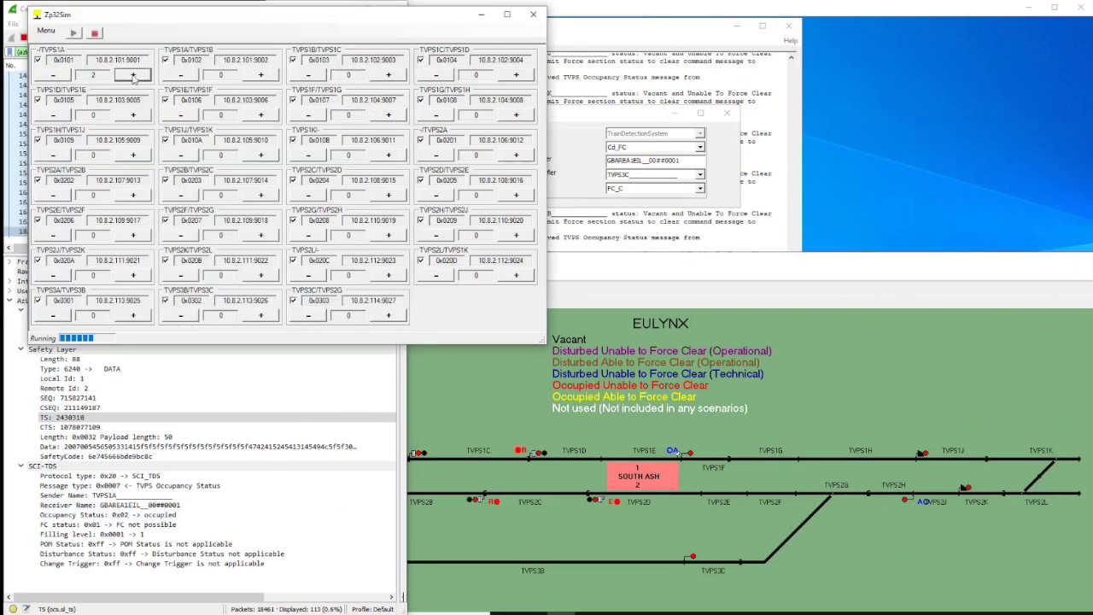
{"action": "left_click_drag", "start_coordinate": [491, 15], "coordinate": [297, 27]}
{"action": "left_click", "coordinate": [475, 17]}
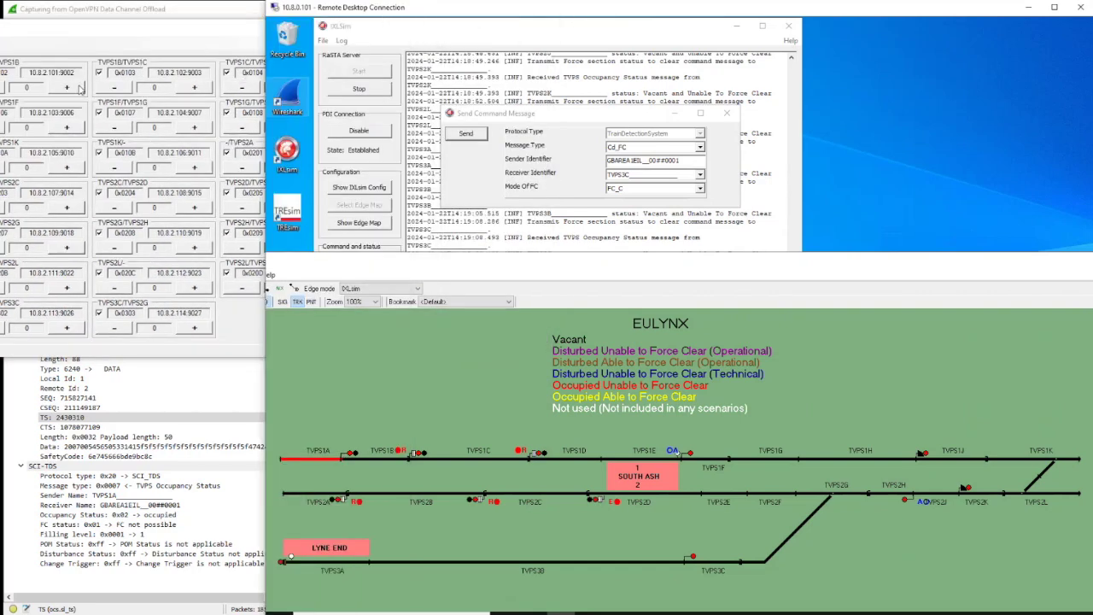
{"action": "left_click", "coordinate": [63, 36]}
{"action": "left_click_drag", "start_coordinate": [63, 36], "coordinate": [109, 35]}
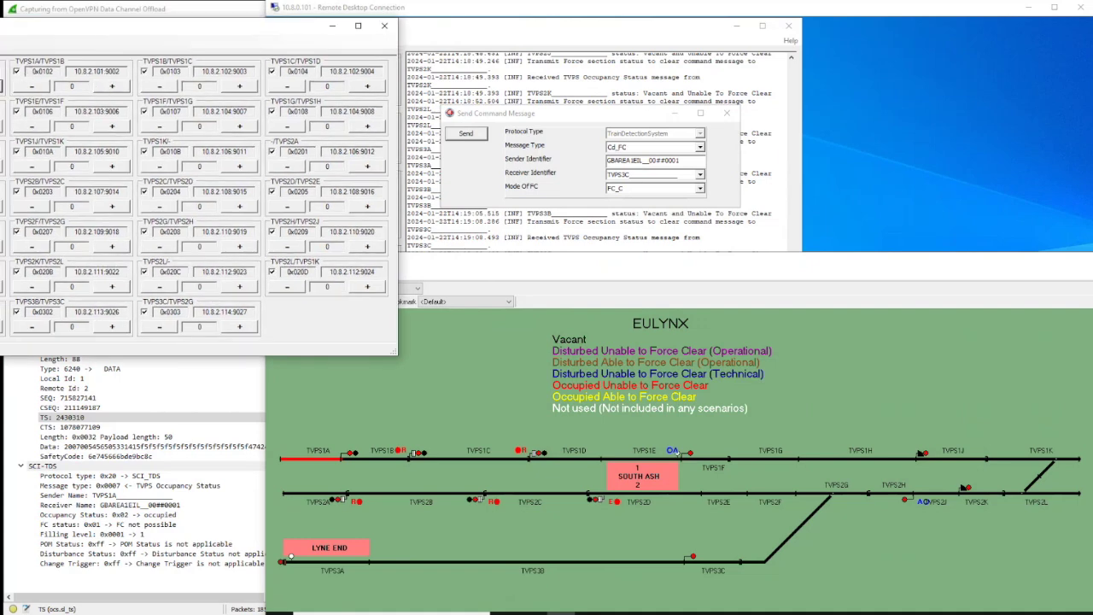
{"action": "left_click", "coordinate": [120, 86]}
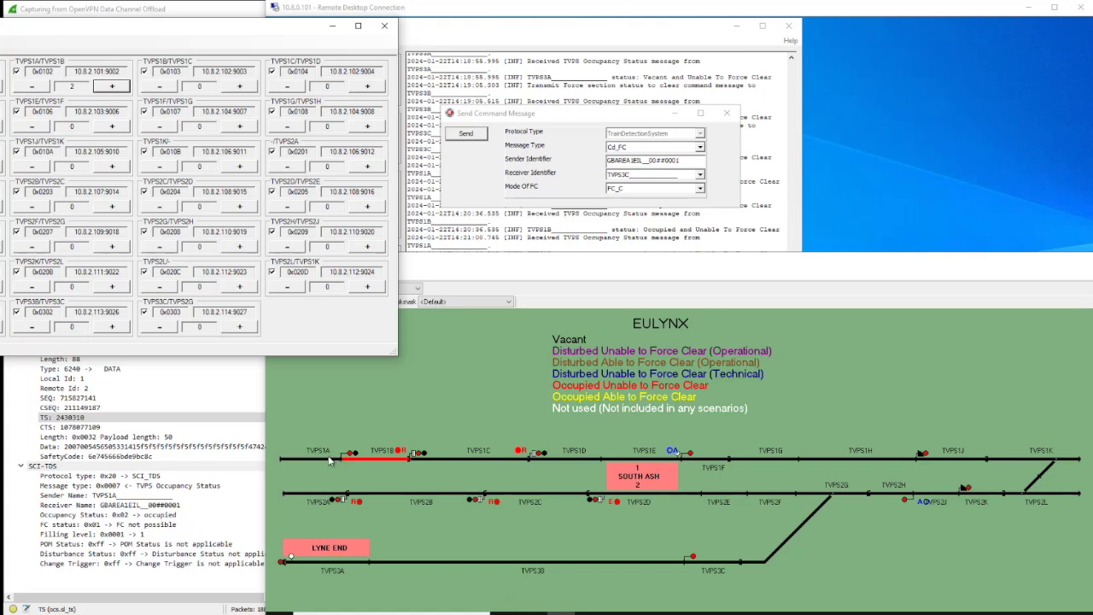
Step: Step the train along track 1 through counters TVPS1C/1D to TVPS1J/1K, each reading 2
{"action": "left_click_drag", "start_coordinate": [206, 35], "coordinate": [387, 40]}
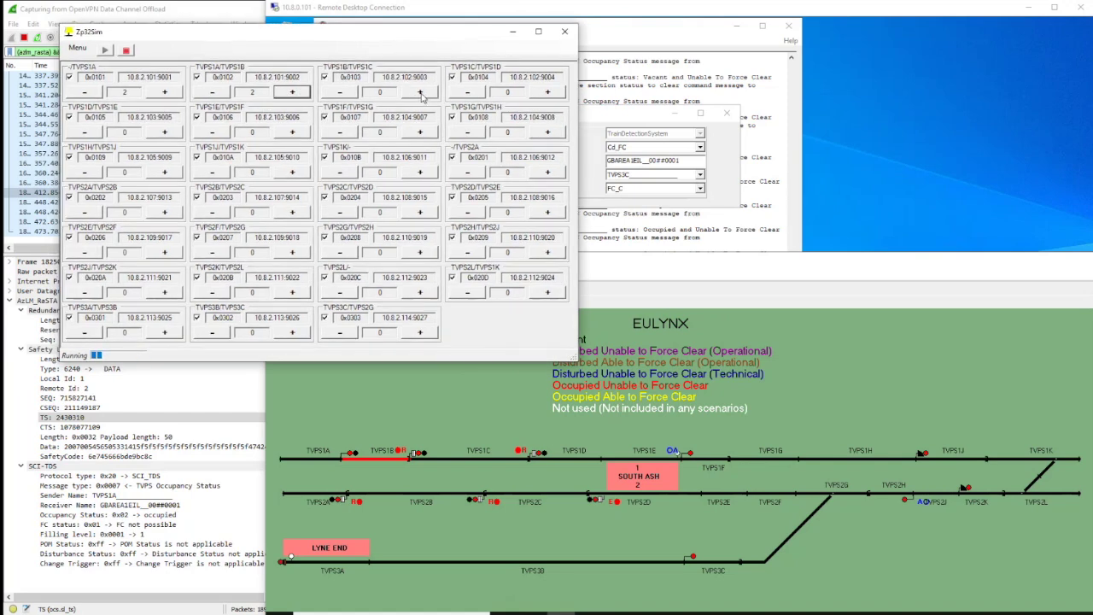
{"action": "left_click", "coordinate": [420, 92]}
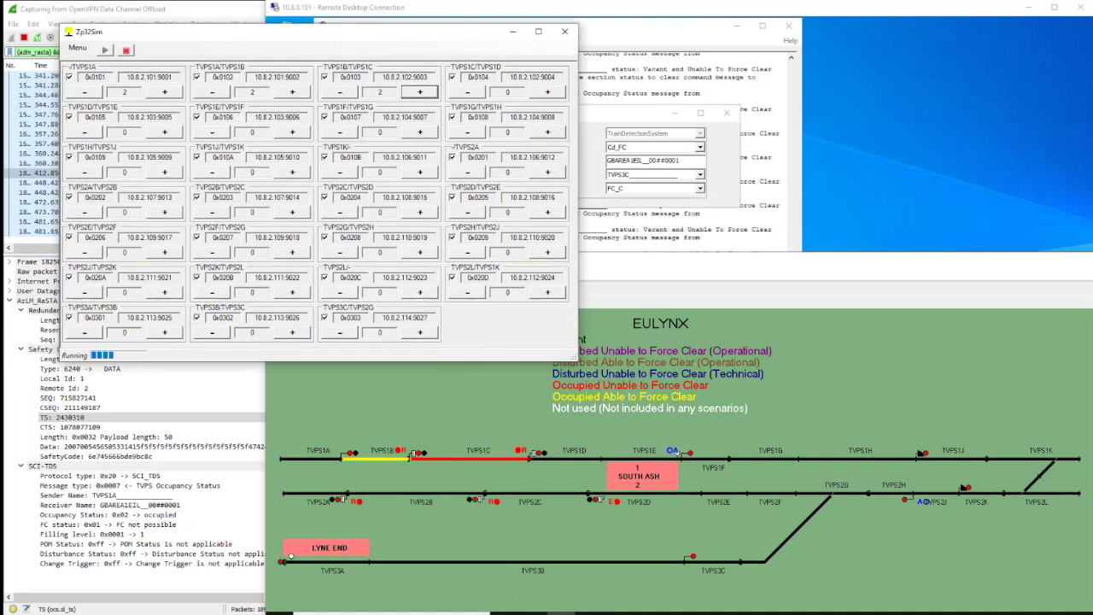
{"action": "left_click", "coordinate": [547, 92]}
{"action": "left_click", "coordinate": [164, 131]}
{"action": "left_click", "coordinate": [291, 131]}
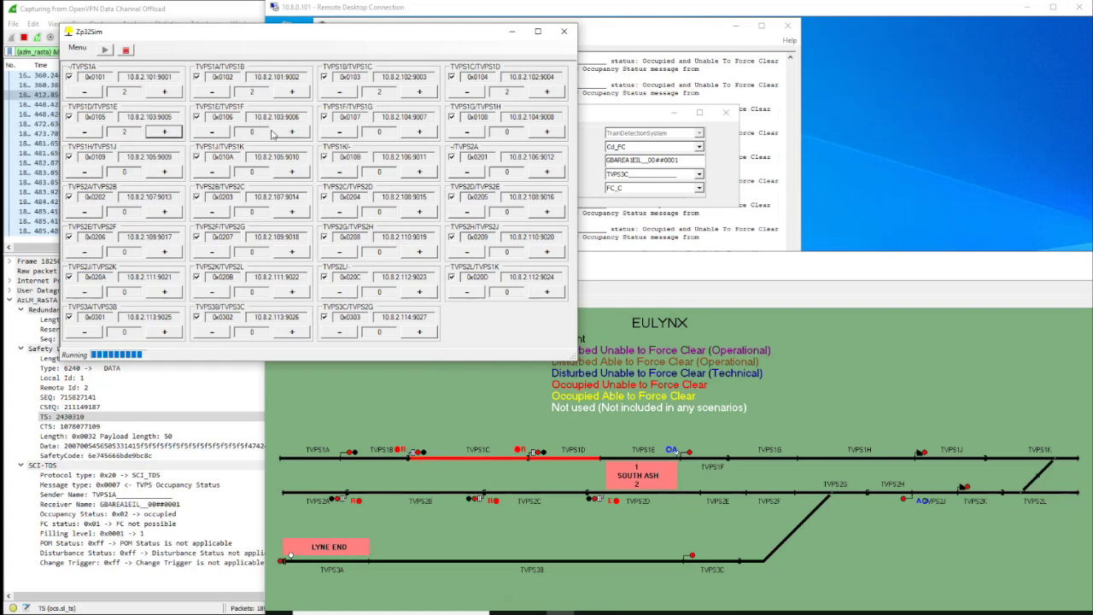
{"action": "left_click", "coordinate": [419, 132]}
{"action": "left_click", "coordinate": [546, 131]}
{"action": "left_click", "coordinate": [164, 172]}
{"action": "left_click", "coordinate": [292, 172]}
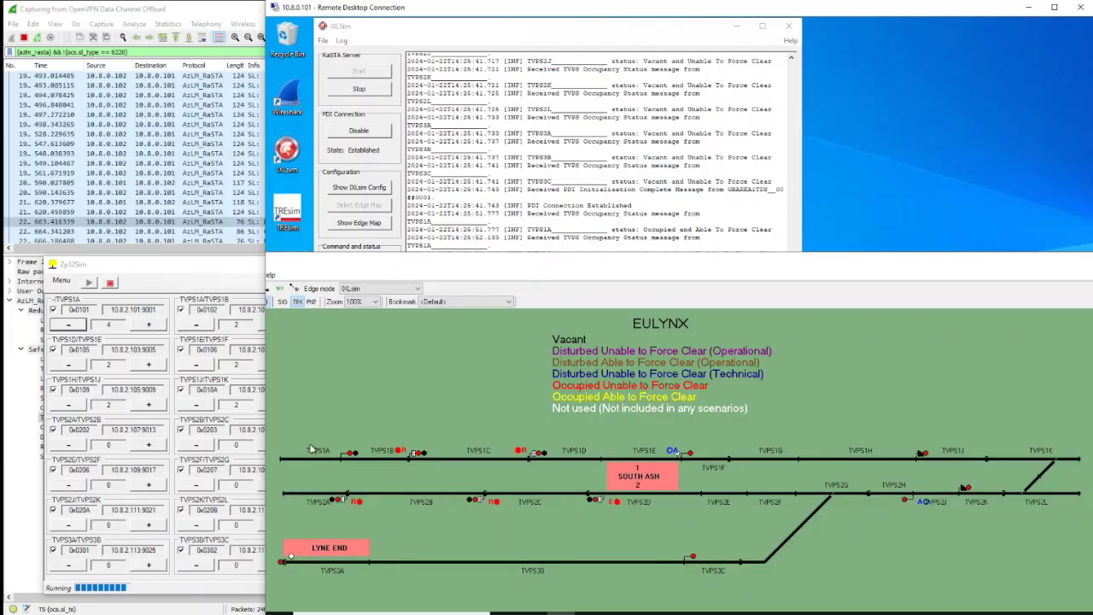
Step: Add two axles to TVPS1A and inspect the newest Occupancy Status packet showing force clear not possible
{"action": "double_click", "coordinate": [148, 324]}
{"action": "key", "text": "alt+Tab"}
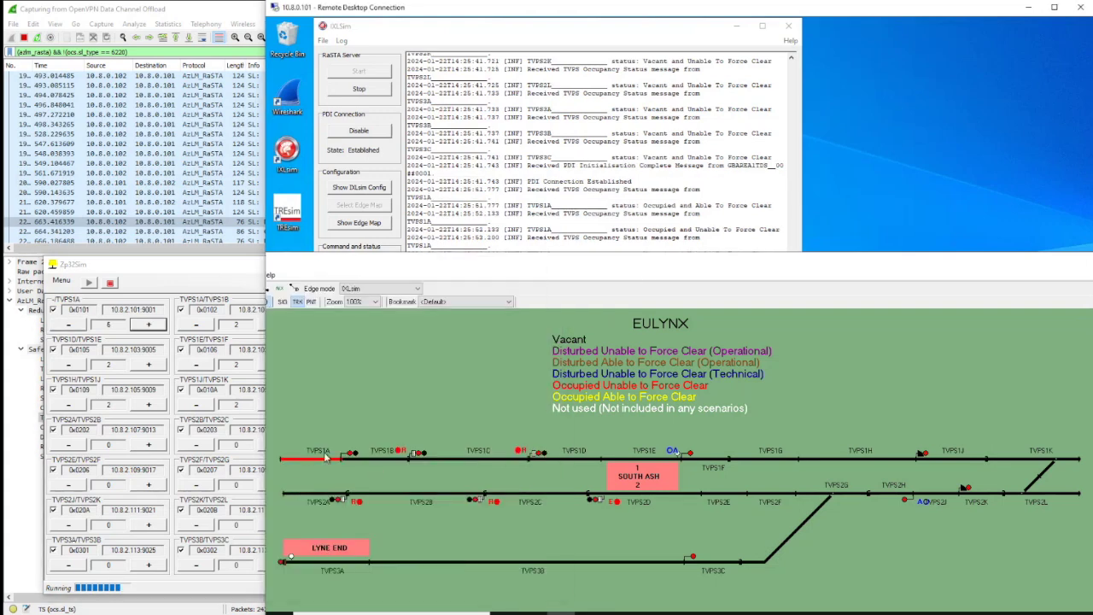
{"action": "left_click", "coordinate": [220, 220]}
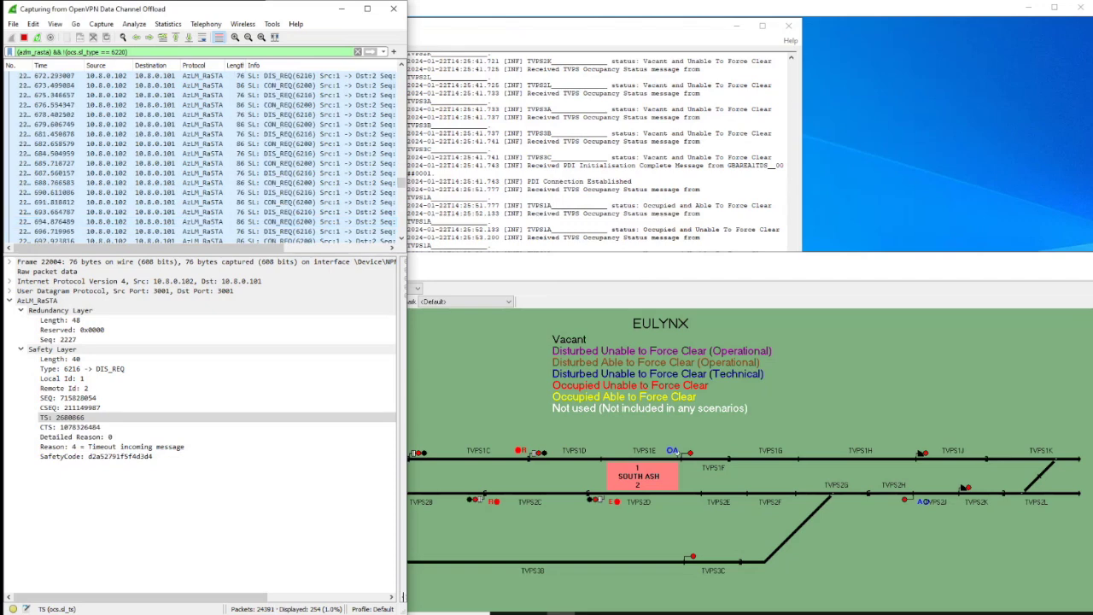
{"action": "scroll", "coordinate": [273, 224], "scroll_direction": "down", "scroll_amount": 10}
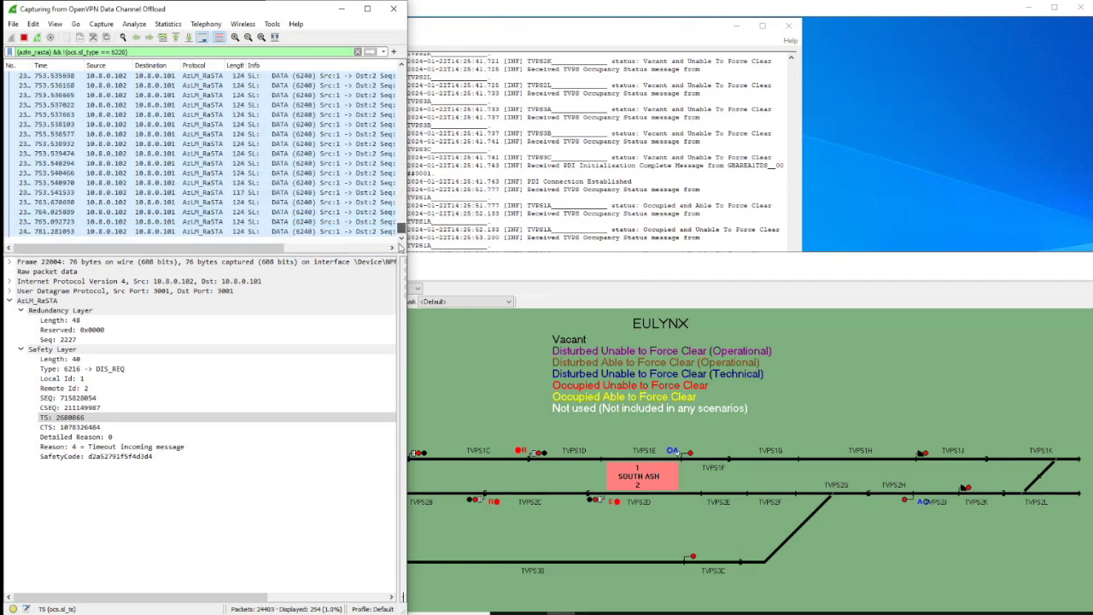
{"action": "left_click", "coordinate": [309, 232]}
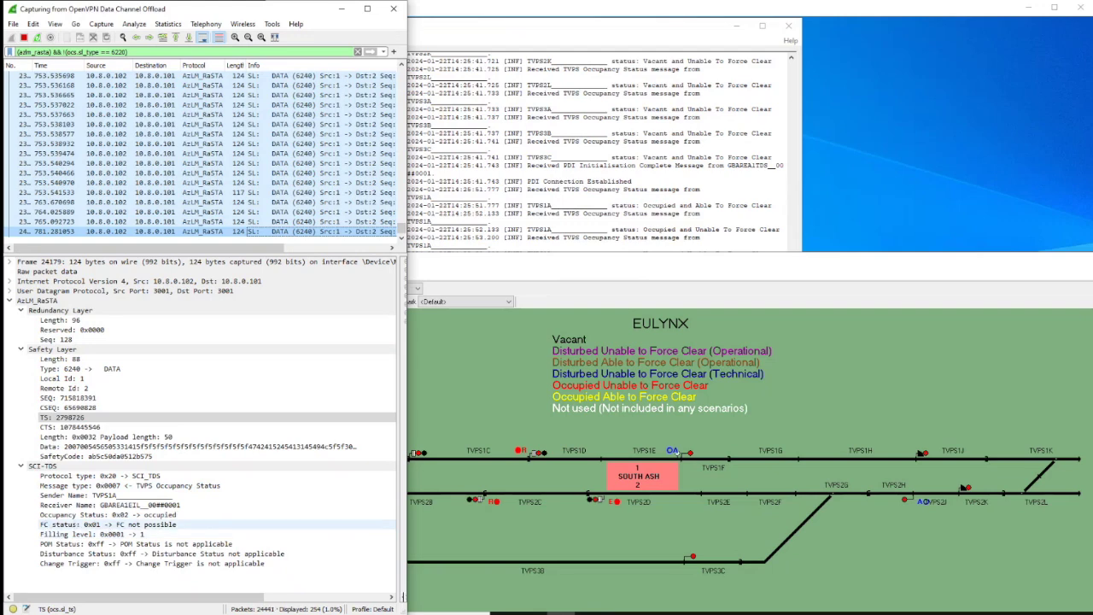
{"action": "left_click", "coordinate": [538, 30]}
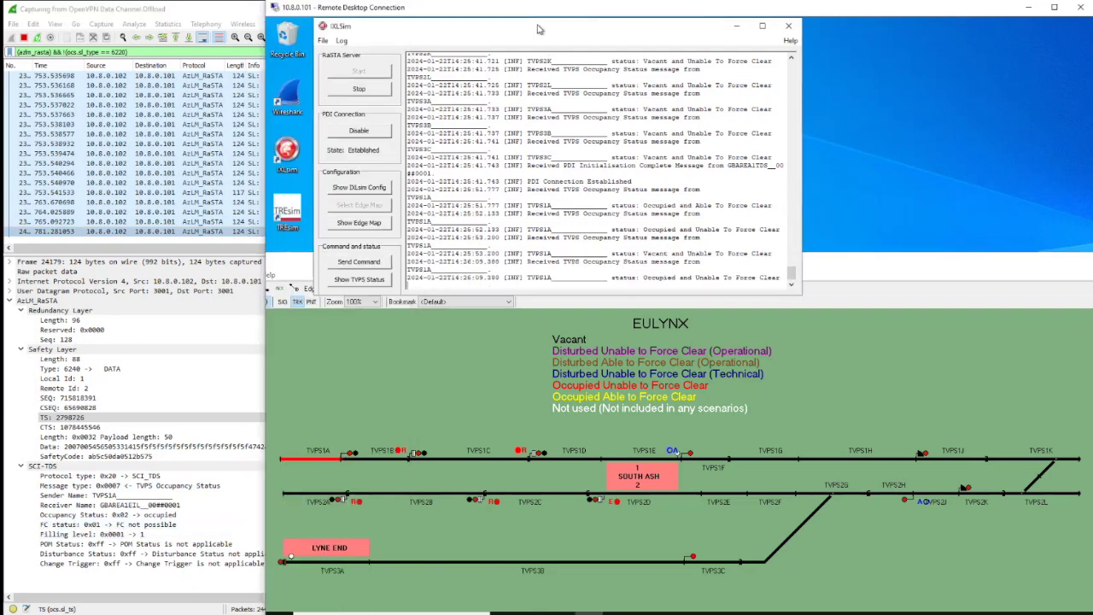
Step: Send a Cd_FC force-clear command with mode FC_C to occupied TVPS1A
{"action": "left_click", "coordinate": [362, 264]}
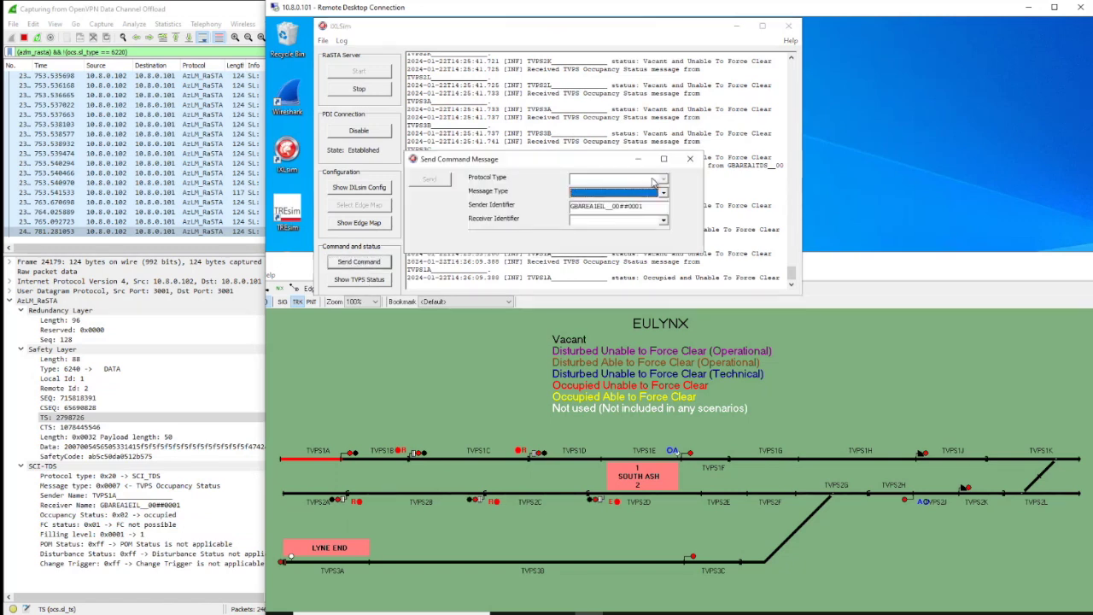
{"action": "left_click", "coordinate": [662, 192]}
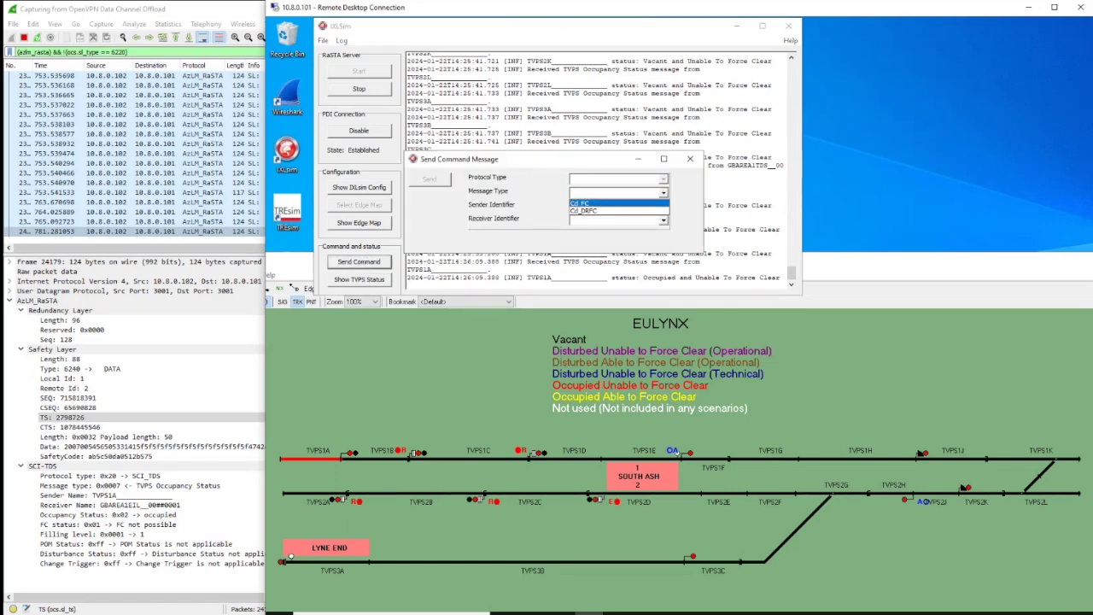
{"action": "left_click", "coordinate": [631, 204]}
{"action": "left_click", "coordinate": [663, 220]}
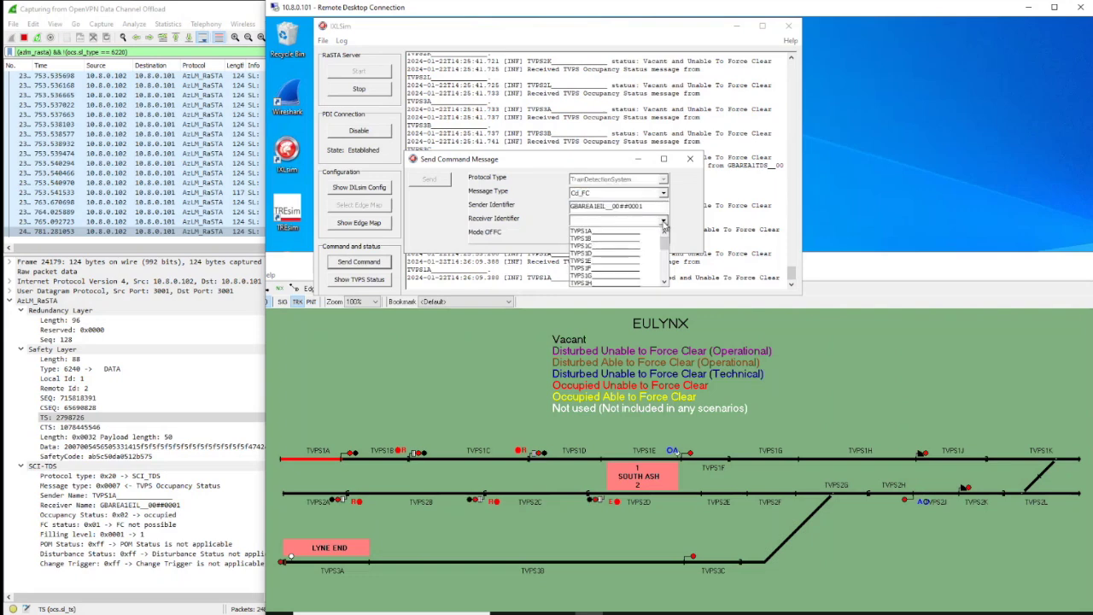
{"action": "left_click", "coordinate": [650, 220]}
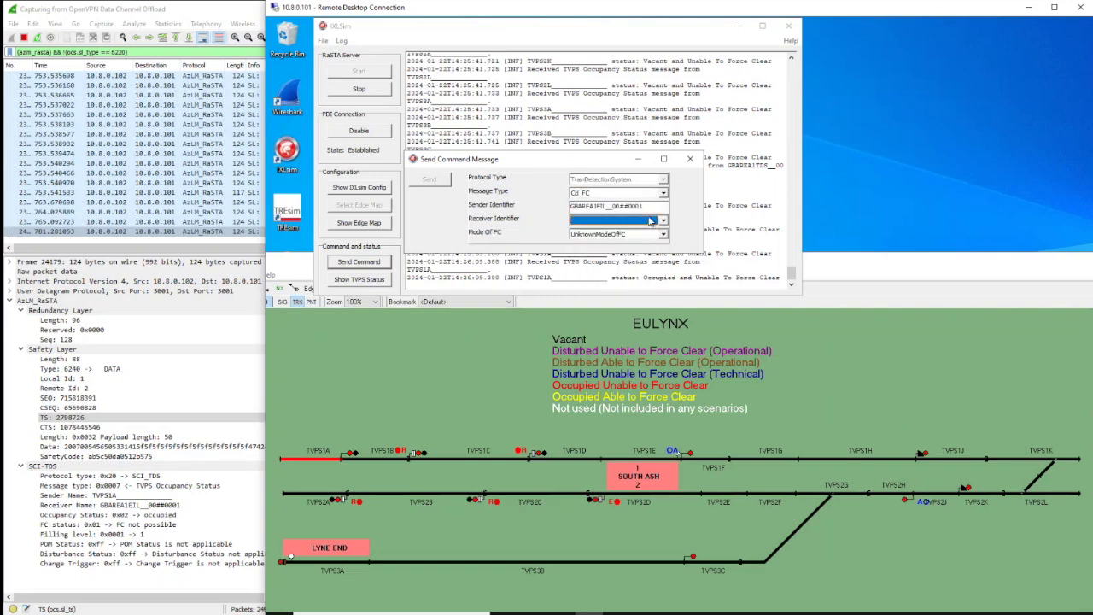
{"action": "left_click", "coordinate": [664, 220]}
{"action": "left_click", "coordinate": [622, 233]}
{"action": "left_click", "coordinate": [662, 233]}
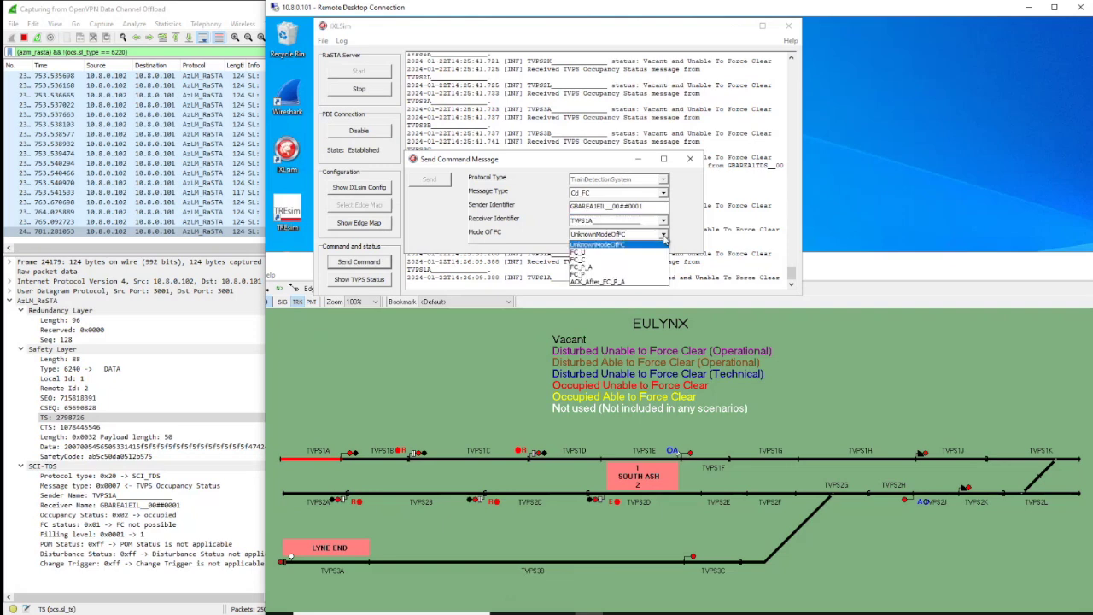
{"action": "left_click", "coordinate": [621, 261]}
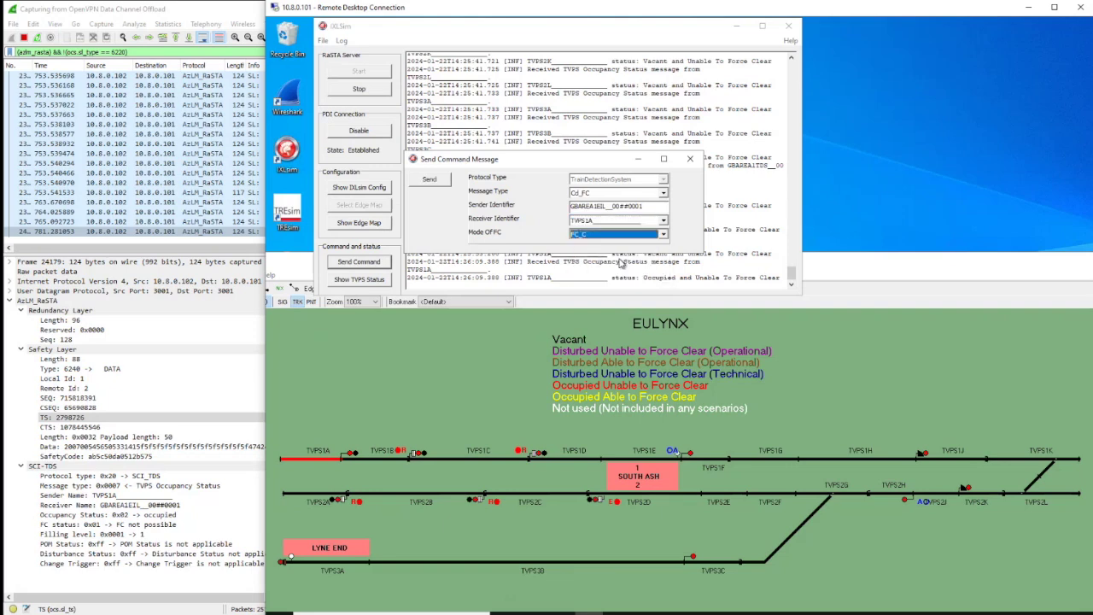
{"action": "left_click", "coordinate": [430, 181]}
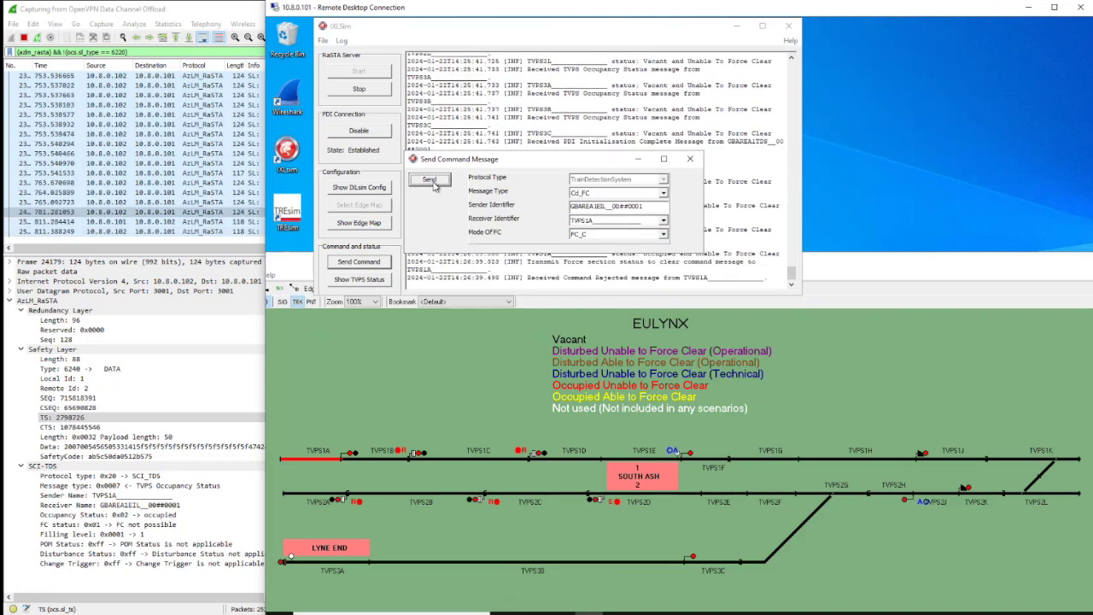
{"action": "left_click", "coordinate": [202, 221]}
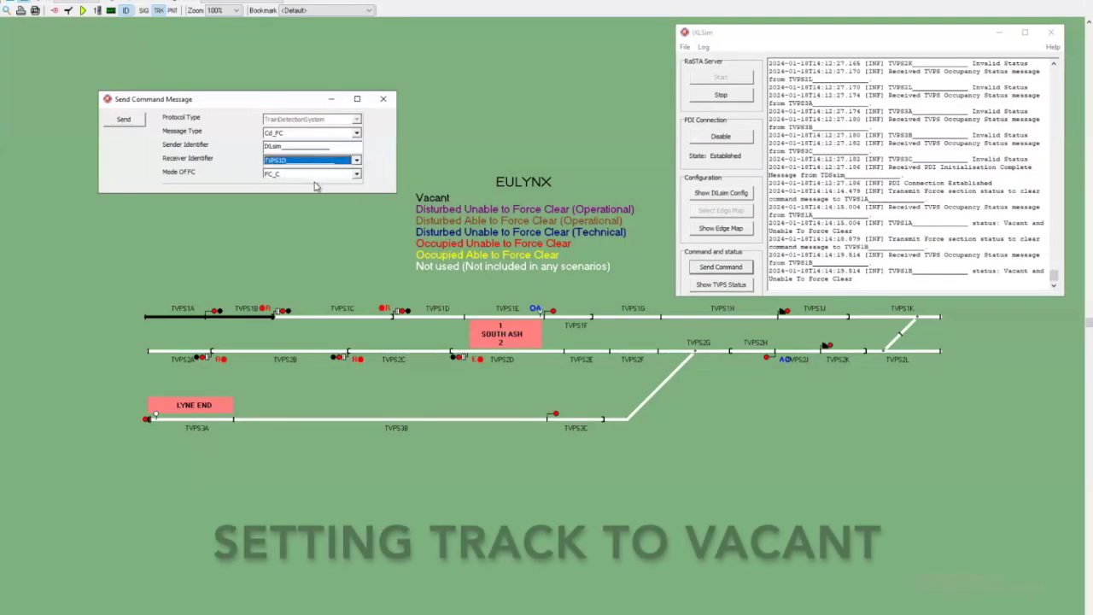
Step: Send force-clear commands to TVPS1D, TVPS1C, TVPS1E, TVPS1F, TVPS1G, TVPS1H, TVPS1J and TVPS1K
{"action": "left_click", "coordinate": [124, 119]}
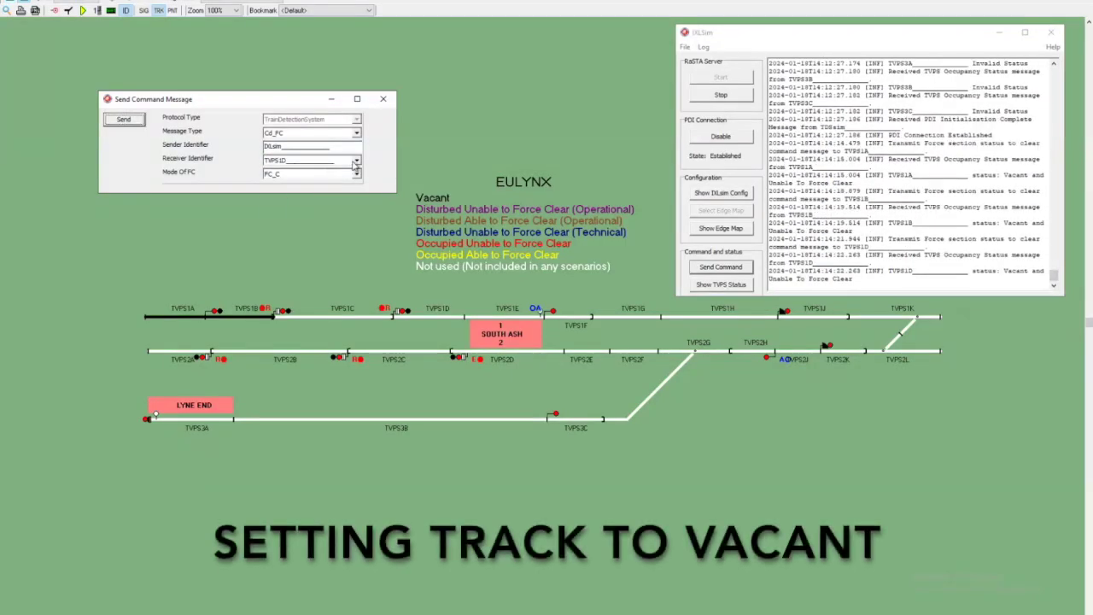
{"action": "left_click", "coordinate": [356, 160]}
{"action": "left_click", "coordinate": [316, 180]}
{"action": "left_click", "coordinate": [124, 118]}
{"action": "left_click", "coordinate": [356, 160]}
{"action": "left_click", "coordinate": [308, 195]}
{"action": "left_click", "coordinate": [123, 119]}
{"action": "left_click", "coordinate": [356, 159]}
{"action": "left_click", "coordinate": [307, 187]}
{"action": "left_click", "coordinate": [124, 118]}
{"action": "left_click", "coordinate": [356, 160]}
{"action": "left_click", "coordinate": [307, 187]}
{"action": "left_click", "coordinate": [124, 118]}
{"action": "left_click", "coordinate": [357, 160]}
{"action": "left_click", "coordinate": [308, 187]}
{"action": "left_click", "coordinate": [124, 119]}
{"action": "left_click", "coordinate": [356, 160]}
{"action": "left_click", "coordinate": [342, 177]}
{"action": "left_click", "coordinate": [124, 119]}
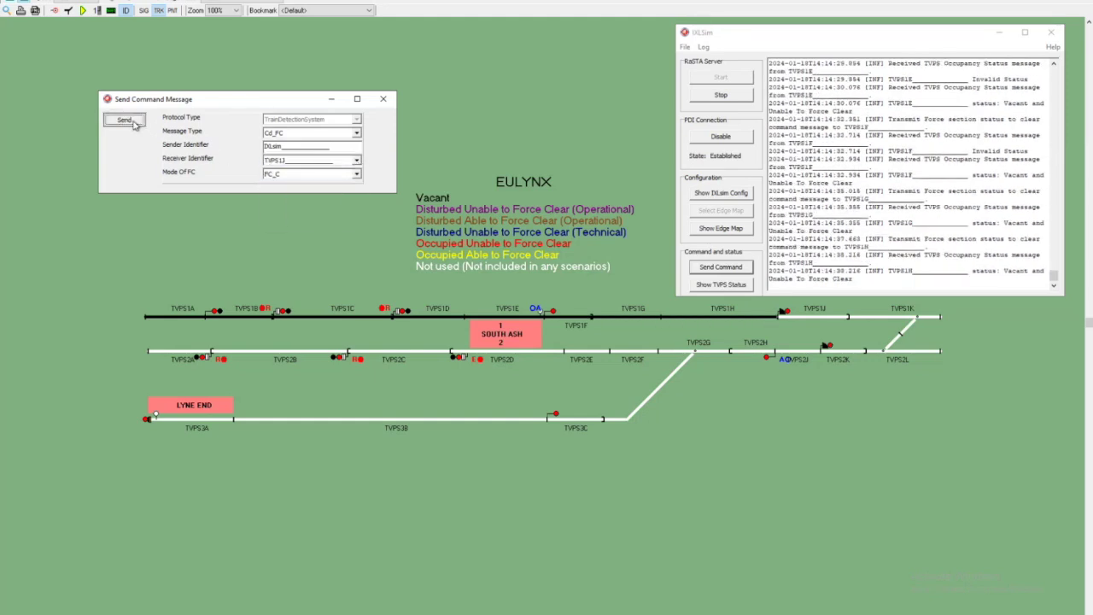
{"action": "left_click", "coordinate": [356, 159]}
{"action": "left_click", "coordinate": [333, 178]}
{"action": "left_click", "coordinate": [124, 119]}
Step: Send force-clear commands to each section from TVPS2A through TVPS2L
{"action": "left_click", "coordinate": [356, 160]}
{"action": "left_click", "coordinate": [328, 181]}
{"action": "left_click", "coordinate": [123, 119]}
{"action": "left_click", "coordinate": [356, 160]}
{"action": "left_click", "coordinate": [303, 181]}
{"action": "left_click", "coordinate": [124, 118]}
{"action": "left_click", "coordinate": [356, 160]}
{"action": "left_click", "coordinate": [303, 185]}
{"action": "left_click", "coordinate": [124, 119]}
{"action": "left_click", "coordinate": [356, 160]}
{"action": "left_click", "coordinate": [307, 183]}
{"action": "left_click", "coordinate": [124, 118]}
{"action": "left_click", "coordinate": [356, 159]}
{"action": "left_click", "coordinate": [308, 187]}
{"action": "left_click", "coordinate": [124, 119]}
{"action": "left_click", "coordinate": [356, 160]}
{"action": "left_click", "coordinate": [308, 183]}
{"action": "left_click", "coordinate": [124, 119]}
{"action": "left_click", "coordinate": [356, 159]}
{"action": "left_click", "coordinate": [271, 179]}
{"action": "left_click", "coordinate": [124, 118]}
{"action": "left_click", "coordinate": [356, 160]}
{"action": "left_click", "coordinate": [308, 184]}
{"action": "left_click", "coordinate": [124, 119]}
{"action": "left_click", "coordinate": [356, 160]}
{"action": "left_click", "coordinate": [307, 184]}
{"action": "left_click", "coordinate": [124, 119]}
{"action": "left_click", "coordinate": [356, 160]}
{"action": "left_click", "coordinate": [308, 195]}
{"action": "left_click", "coordinate": [124, 119]}
{"action": "left_click", "coordinate": [356, 160]}
{"action": "left_click", "coordinate": [307, 185]}
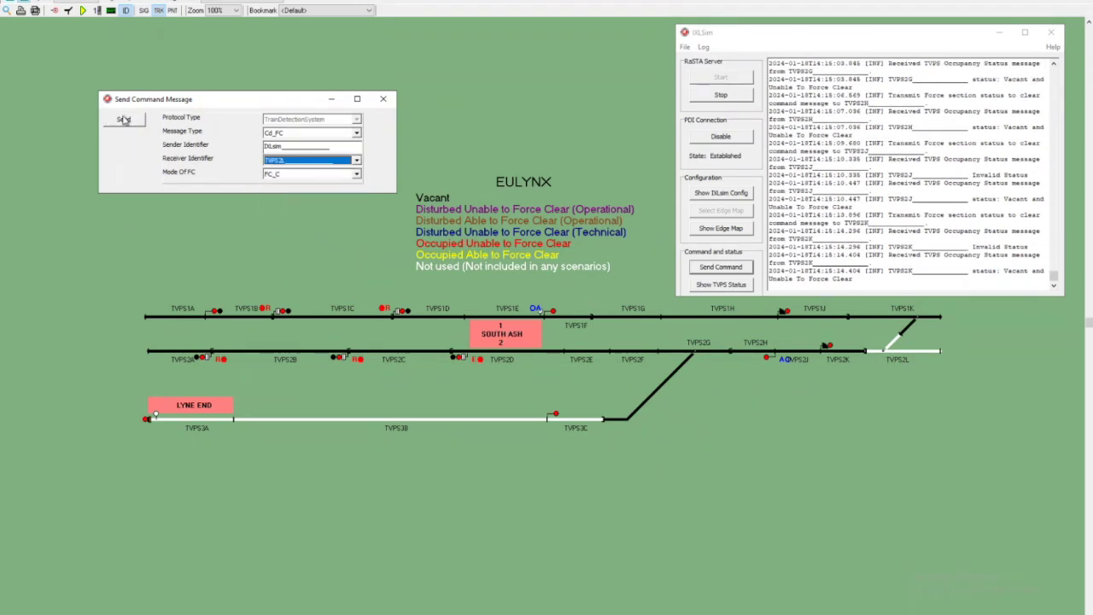
{"action": "left_click", "coordinate": [124, 118]}
Step: Send force-clear commands to the last sections TVPS3A, TVPS3B and TVPS3C
{"action": "left_click", "coordinate": [356, 160]}
{"action": "left_click", "coordinate": [305, 208]}
{"action": "left_click", "coordinate": [124, 118]}
{"action": "left_click", "coordinate": [356, 160]}
{"action": "left_click", "coordinate": [305, 214]}
{"action": "left_click", "coordinate": [123, 119]}
{"action": "left_click", "coordinate": [356, 160]}
{"action": "left_click", "coordinate": [305, 221]}
{"action": "left_click", "coordinate": [124, 118]}
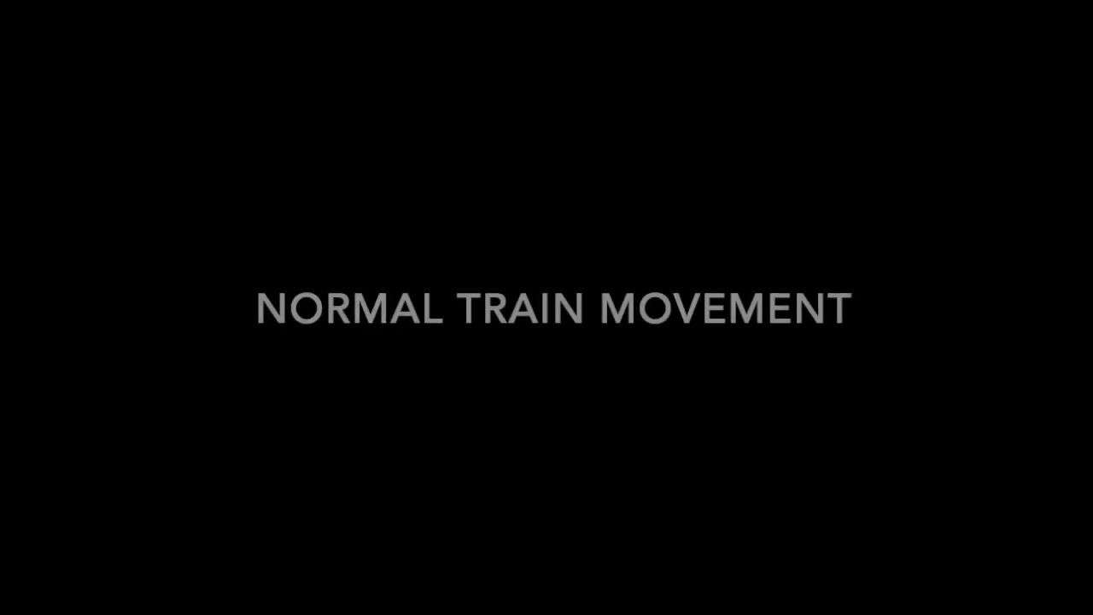